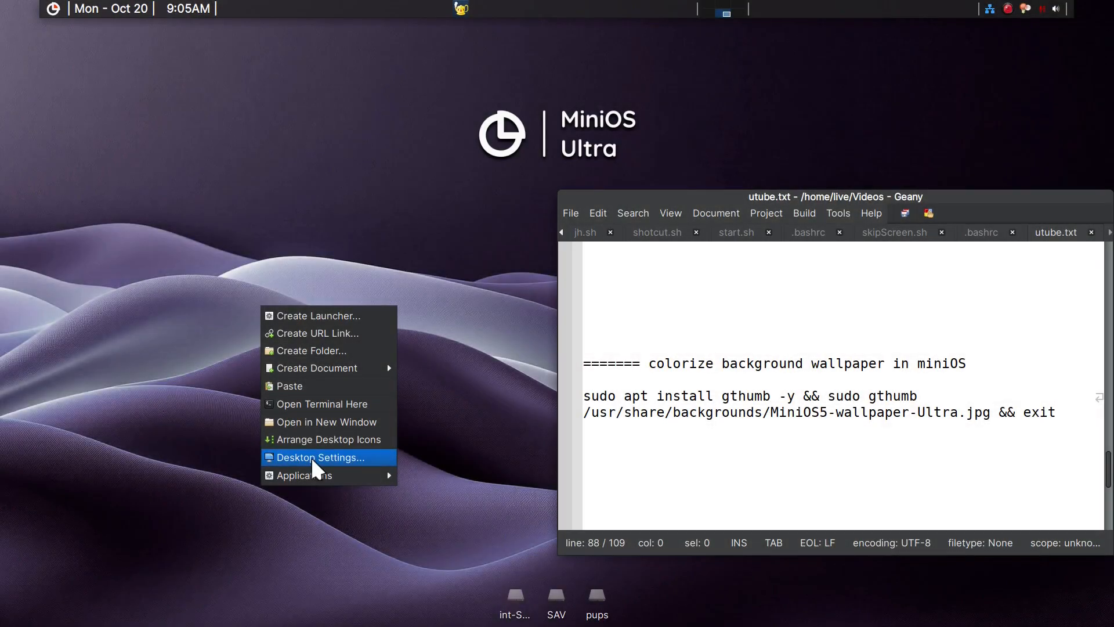
Step: Open the desktop background settings beside the text editor and check the file name of the current wallpaper
click(311, 457)
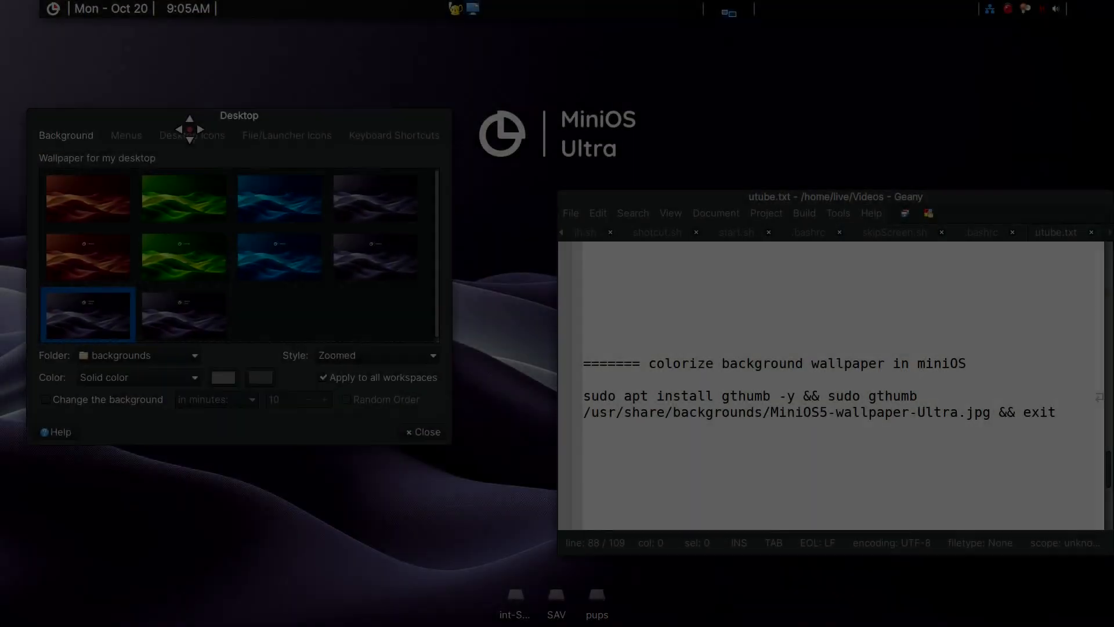
drag(190, 129, 211, 206)
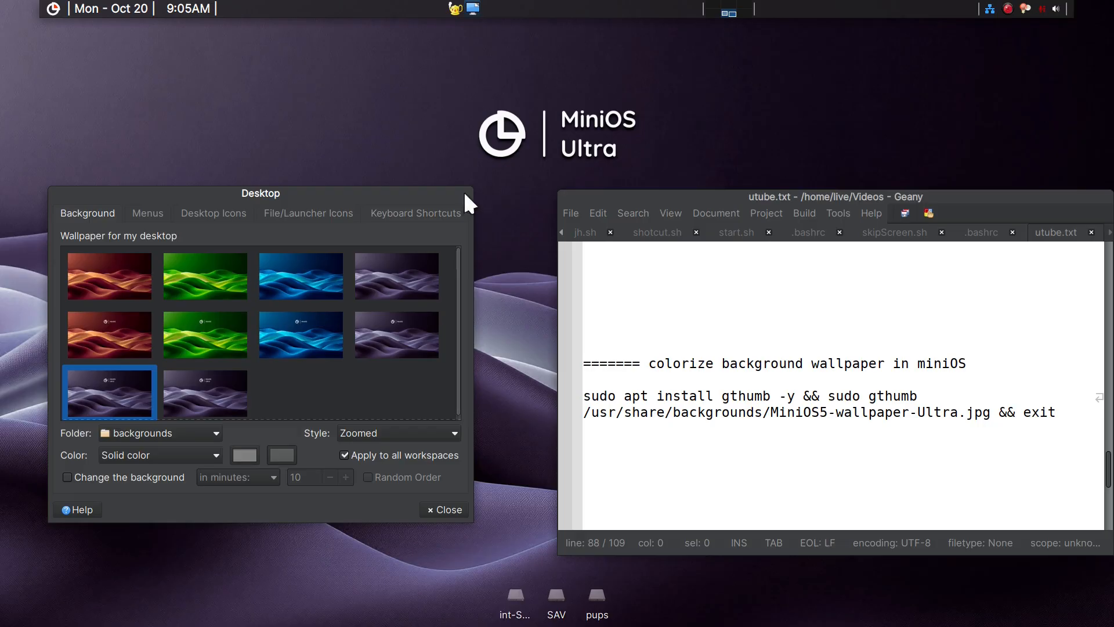
drag(400, 194, 377, 183)
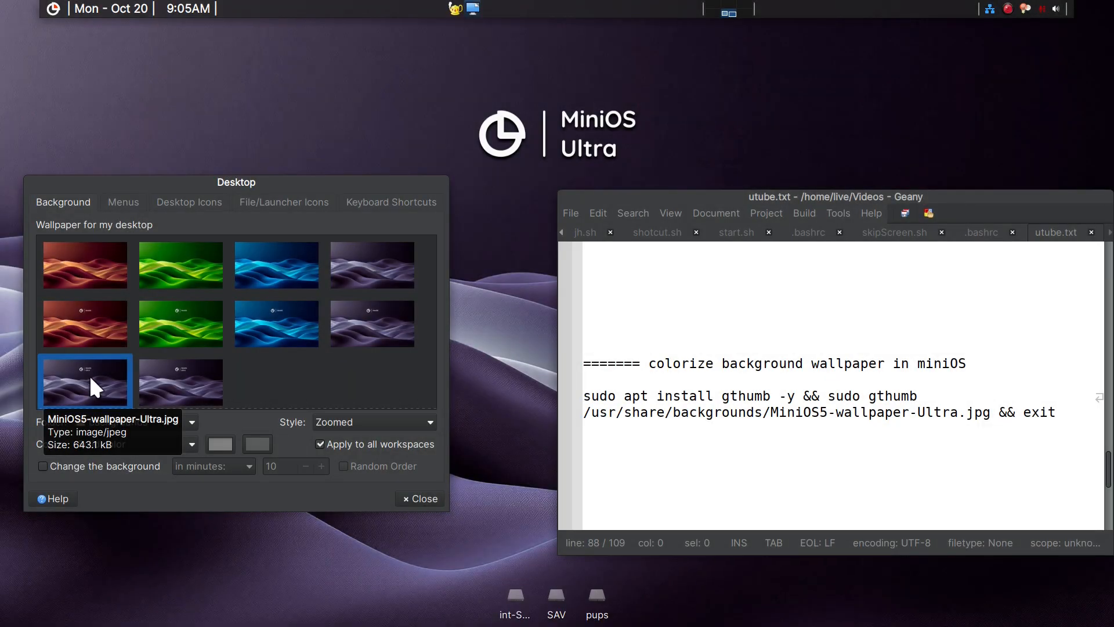
Step: Examine the command in utube.txt, highlighting its gthumb install part and its part that opens the wallpaper in gthumb
click(684, 428)
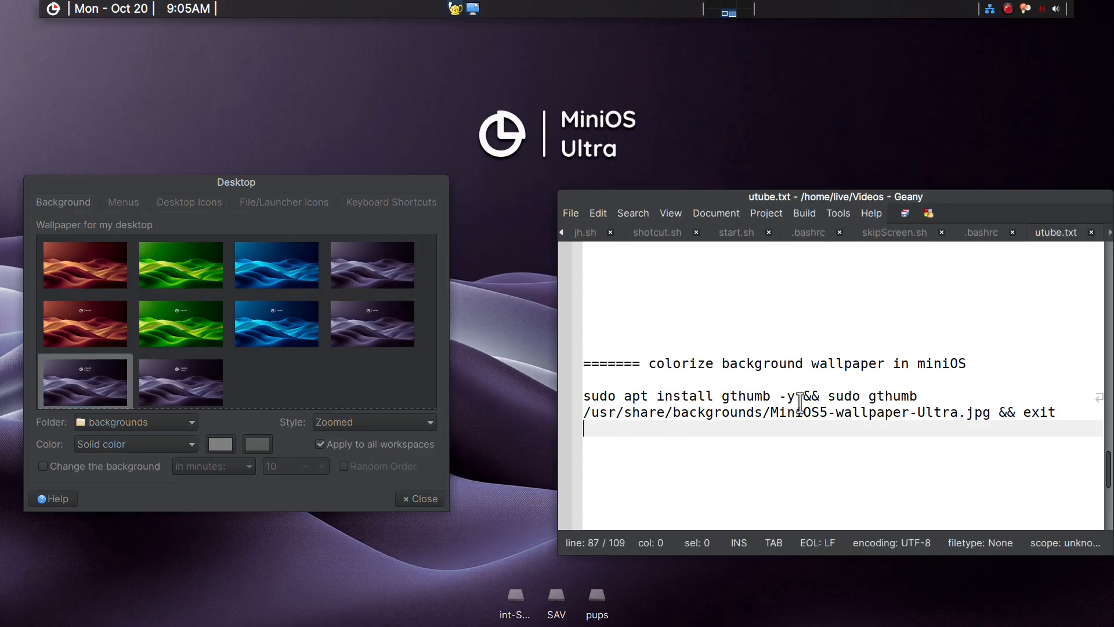
drag(803, 396, 582, 397)
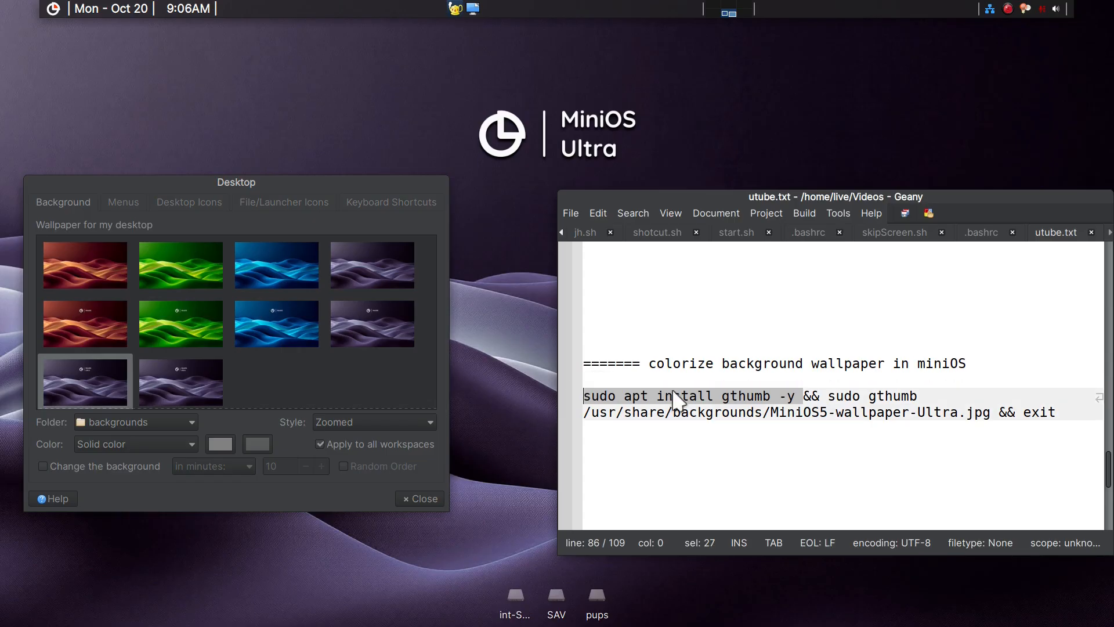
click(826, 394)
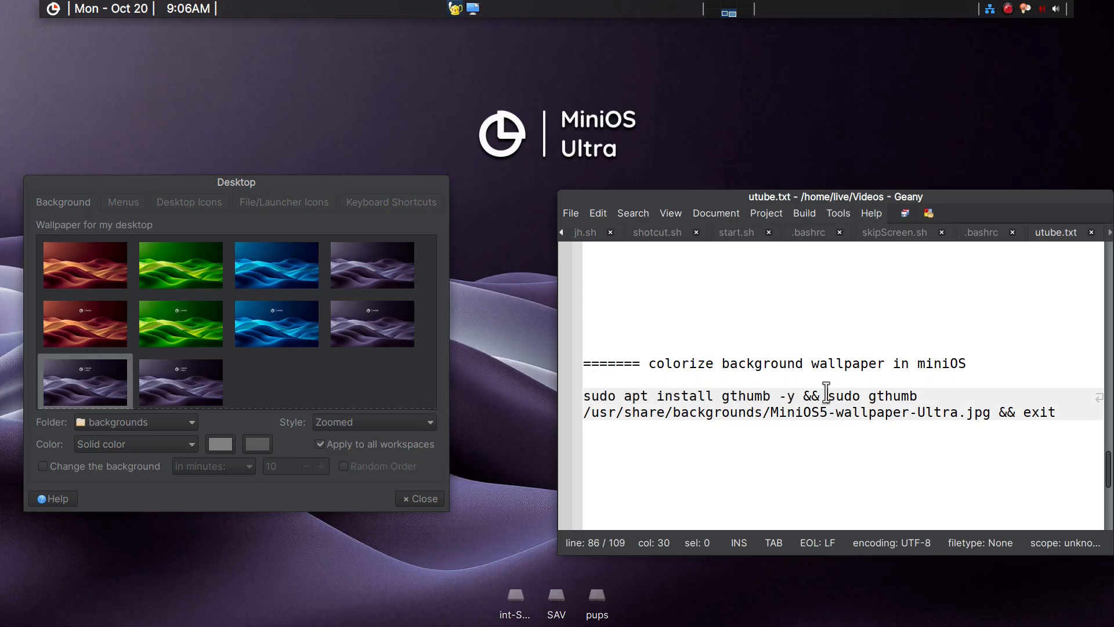
drag(827, 395, 994, 419)
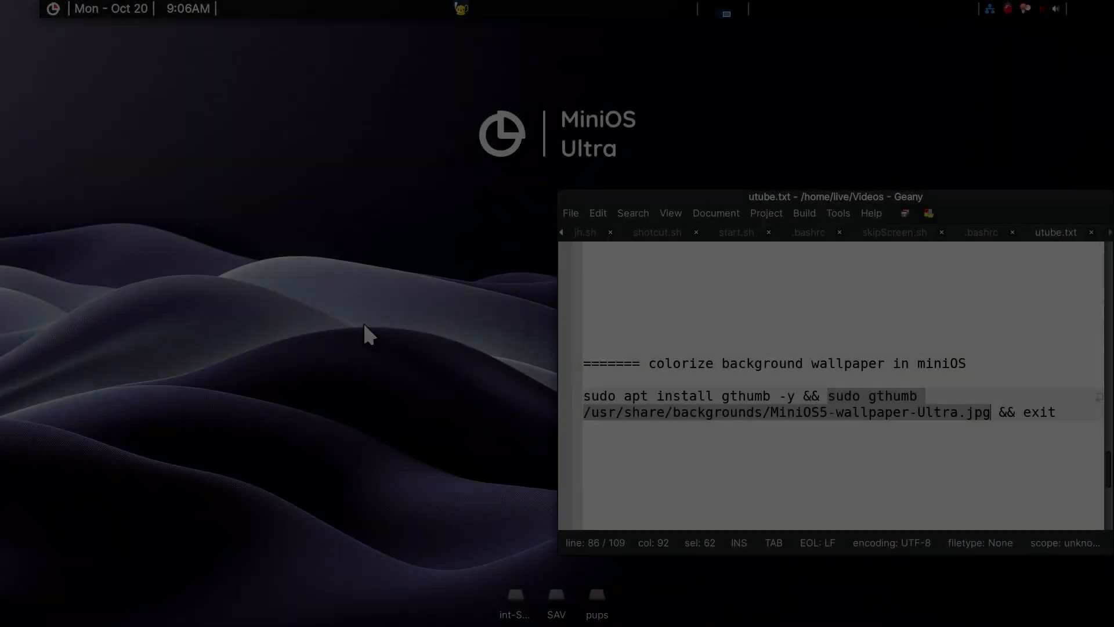
Step: Open a terminal tiled to half the screen and copy the complete gthumb command line from utube.txt
key(ctrl+alt+t)
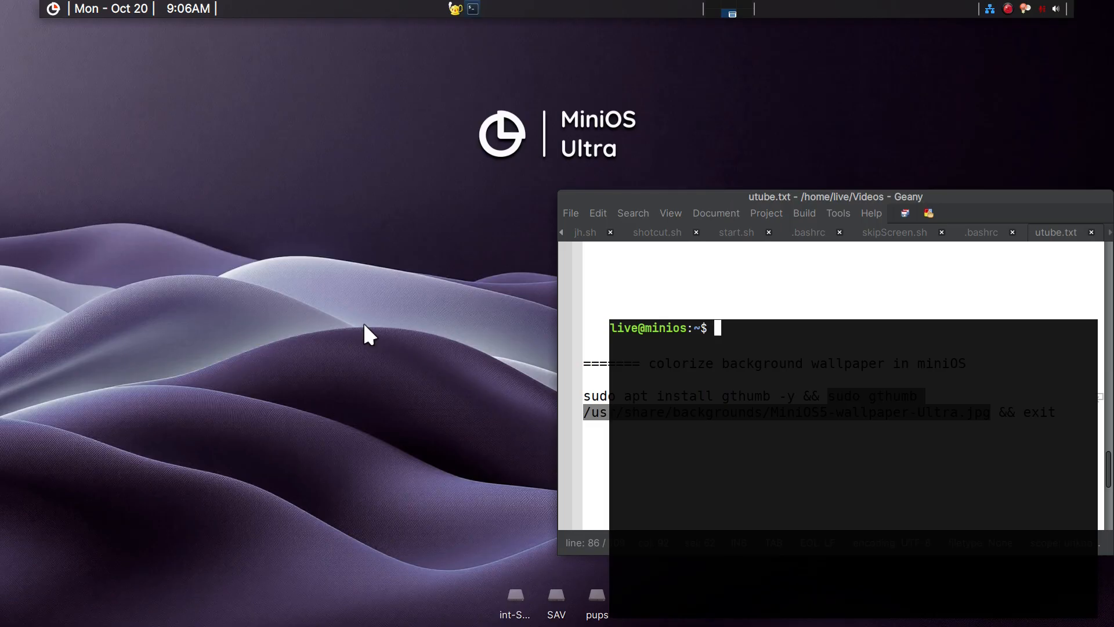
key(super+Left)
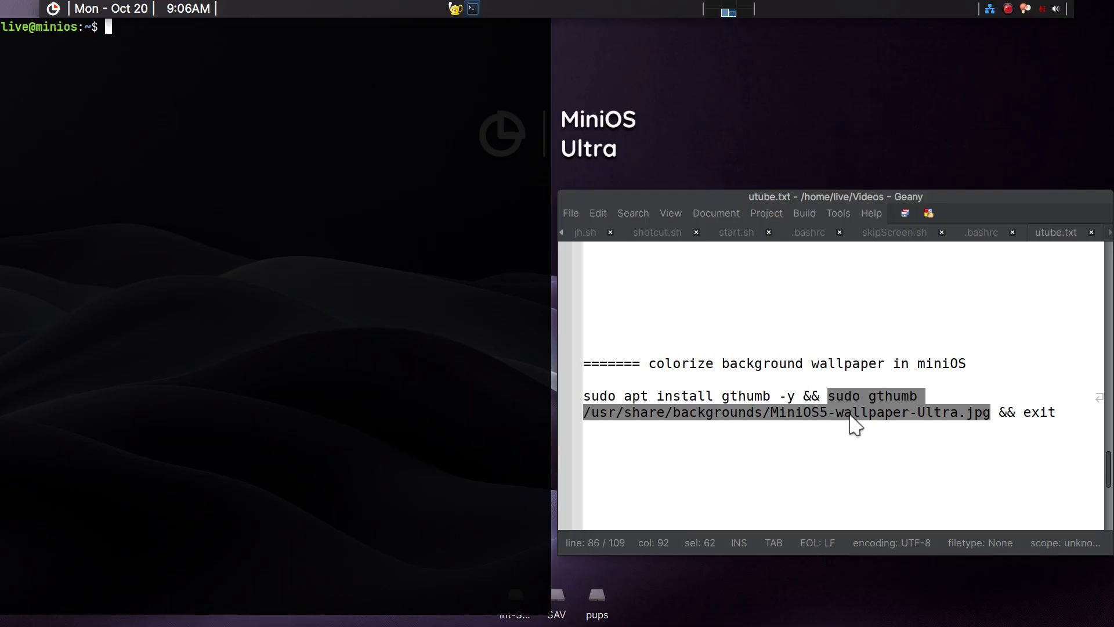
click(948, 458)
drag(1061, 413, 582, 398)
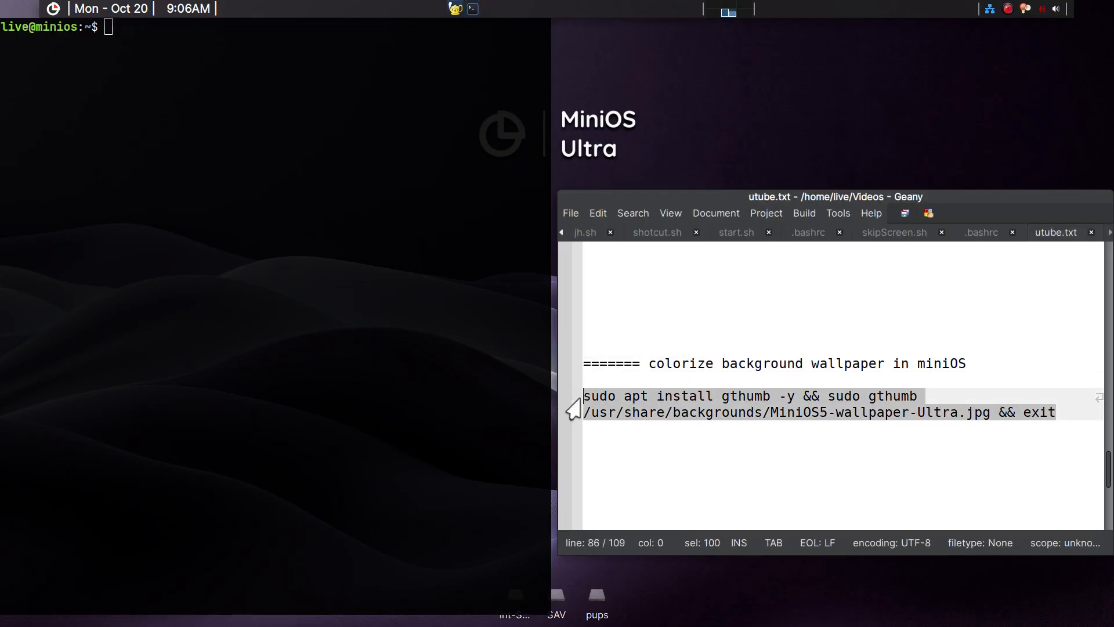
right_click(600, 397)
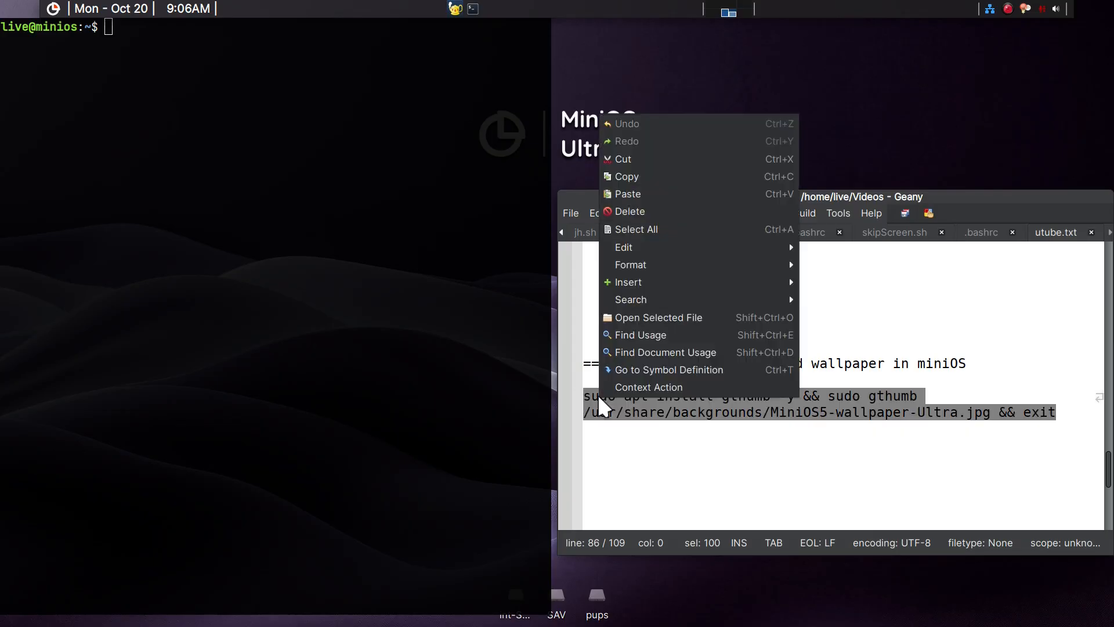
click(618, 174)
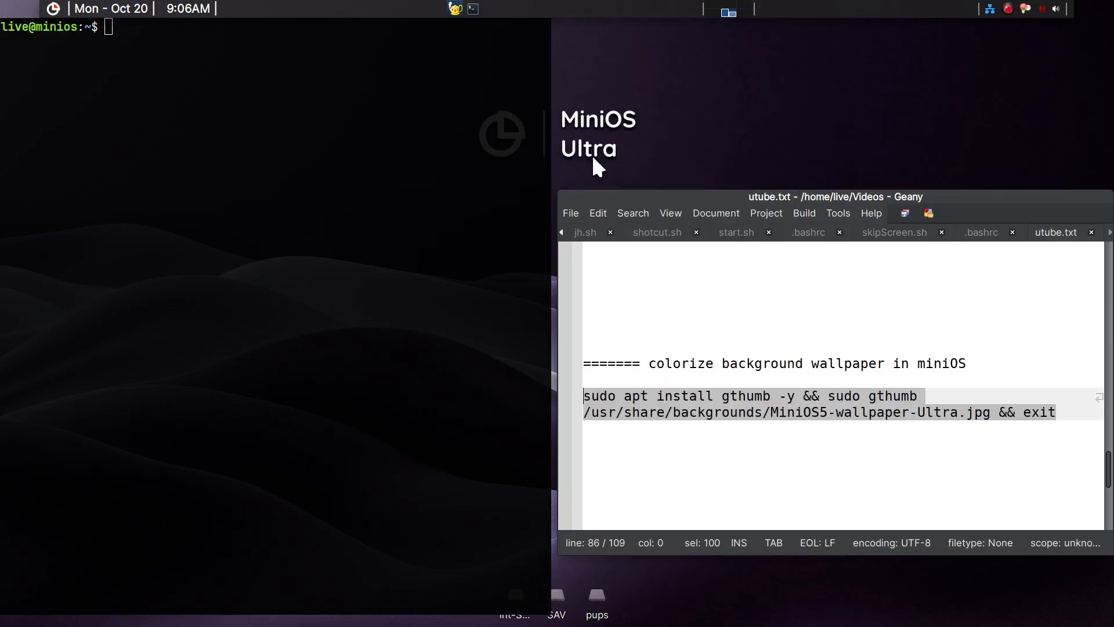
Step: Run the copied command in the terminal to install gthumb and open /usr/share/backgrounds/MiniOS5-wallpaper-Ultra.jpg in it
click(198, 71)
key(ctrl+shift+v)
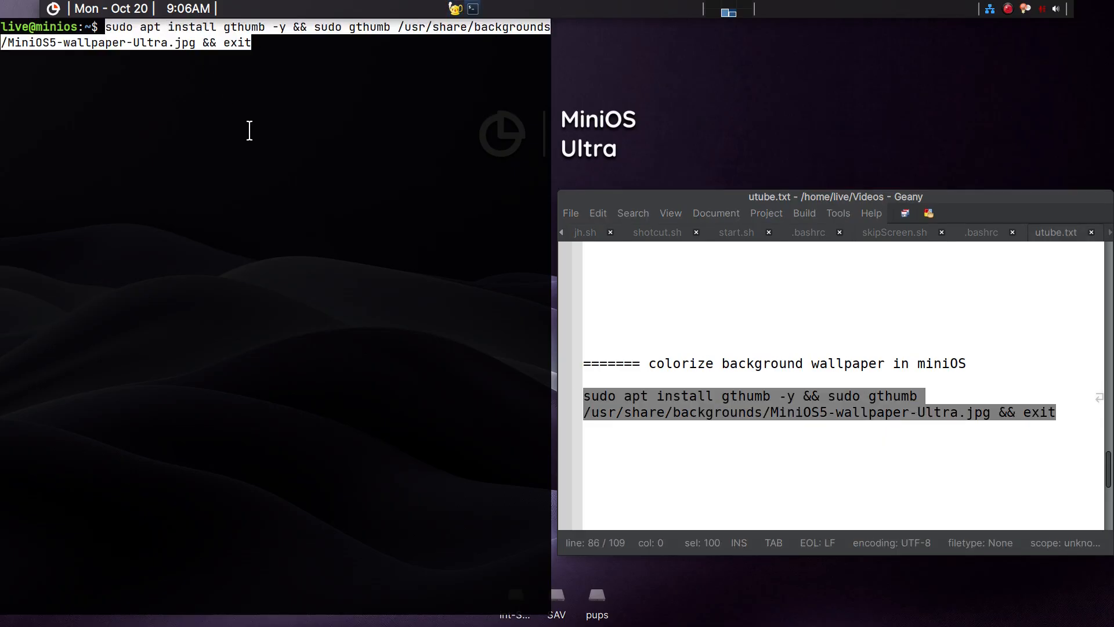
key(Right)
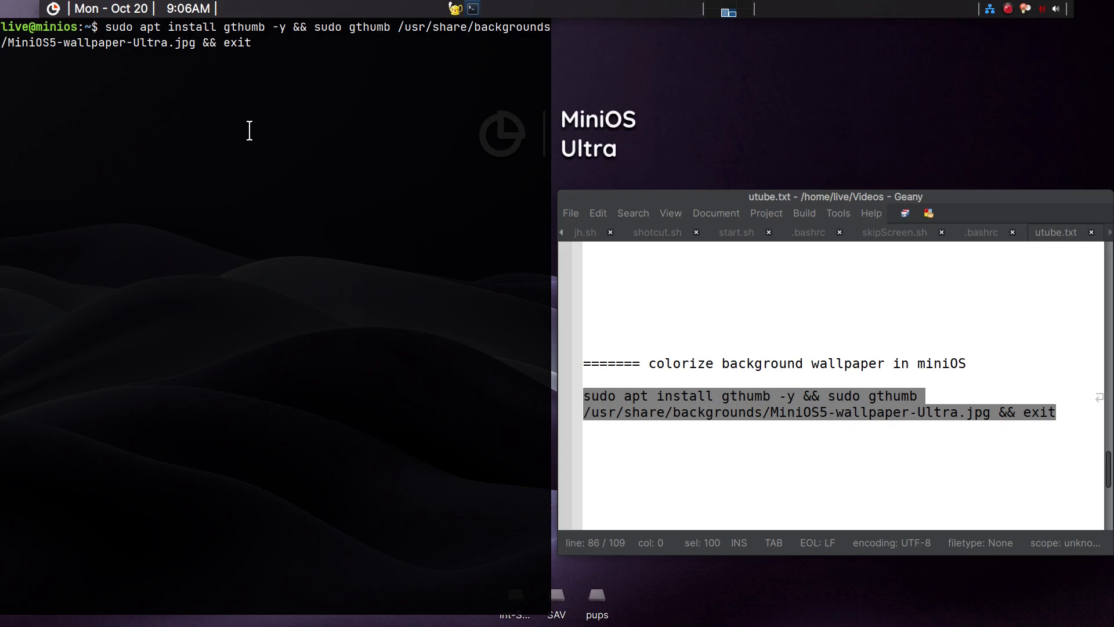
key(Return)
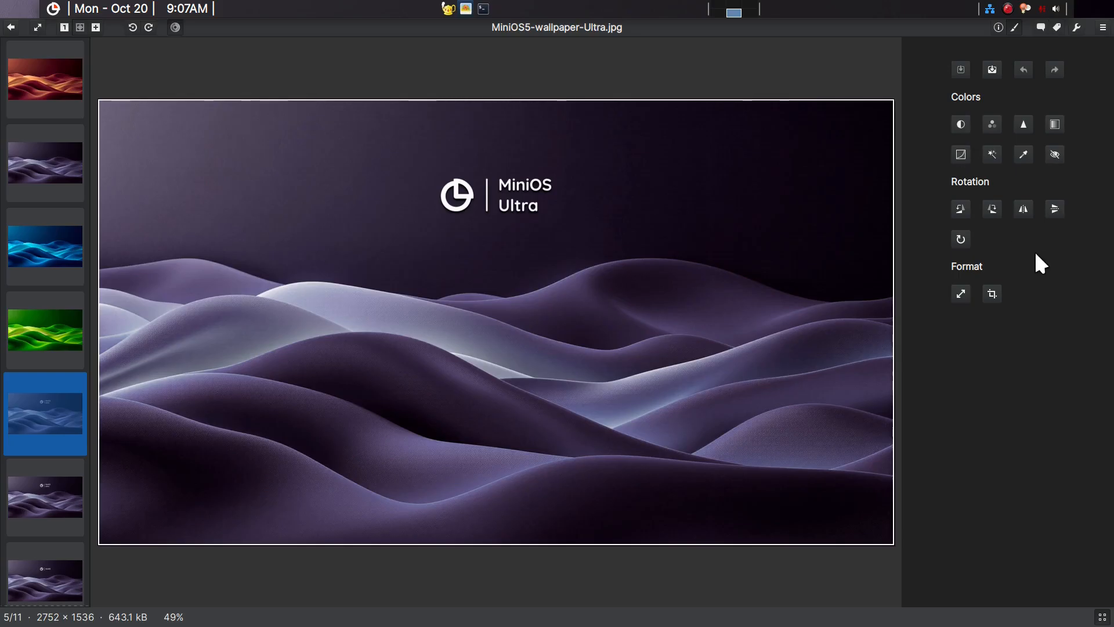
Step: Show the image editing tools and convert the wallpaper to grayscale with the Brightness method
key(Escape)
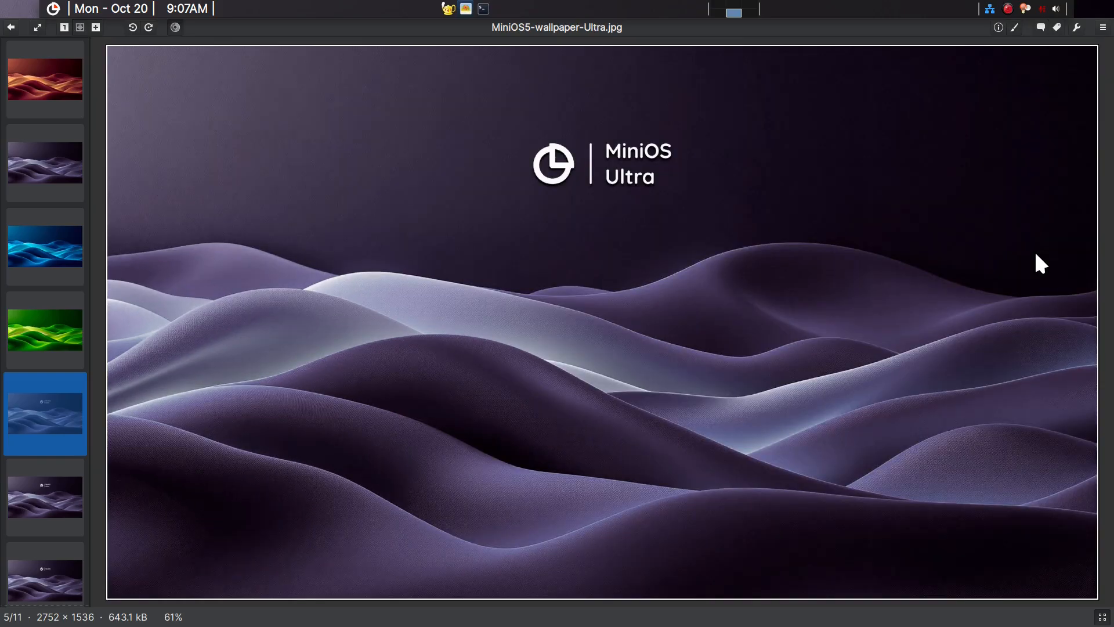
key(e)
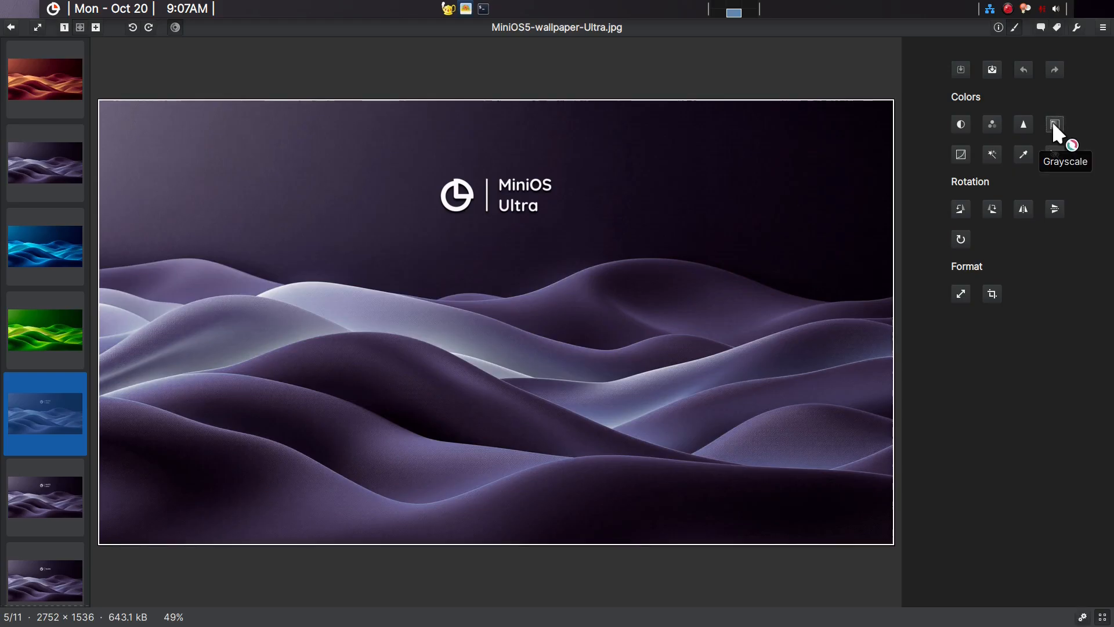
click(1053, 124)
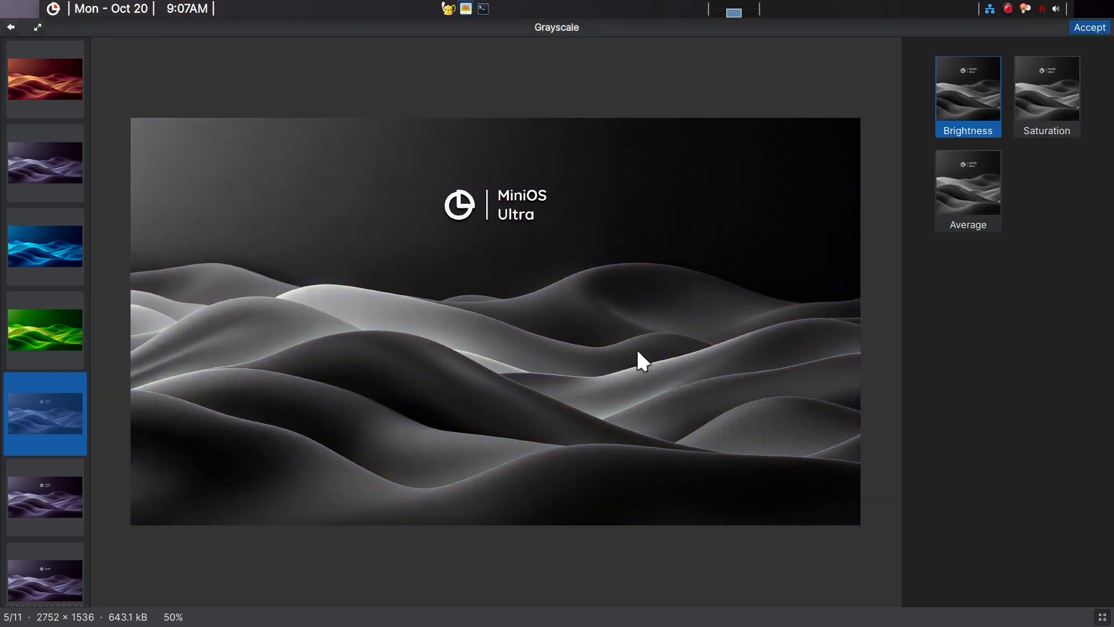
click(1091, 28)
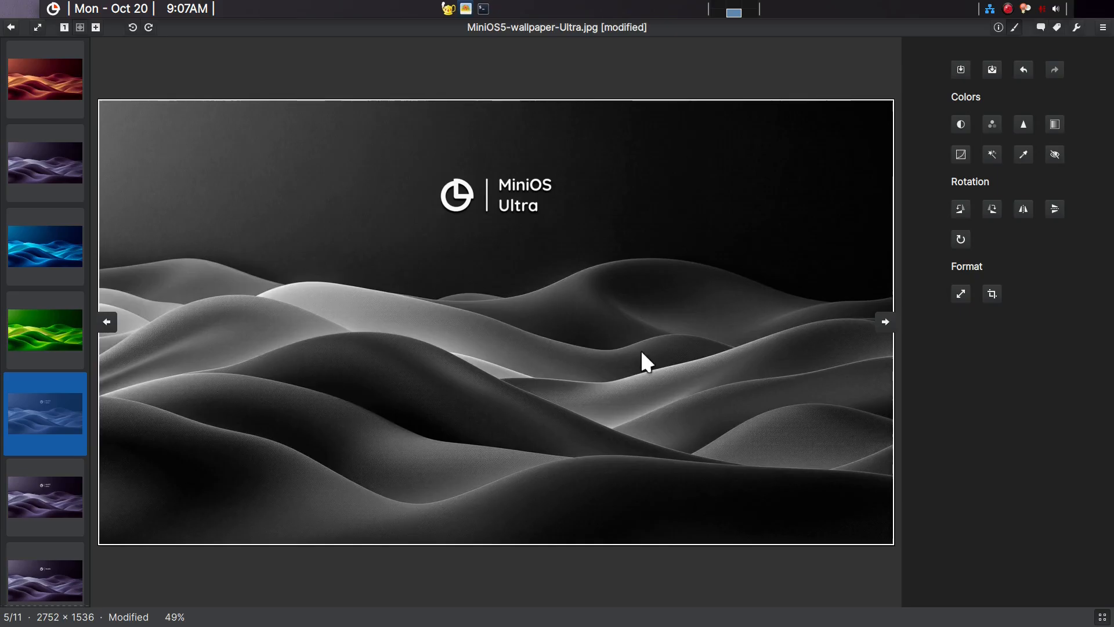
Step: Apply the Warmer special effect to the grayscale wallpaper
click(992, 154)
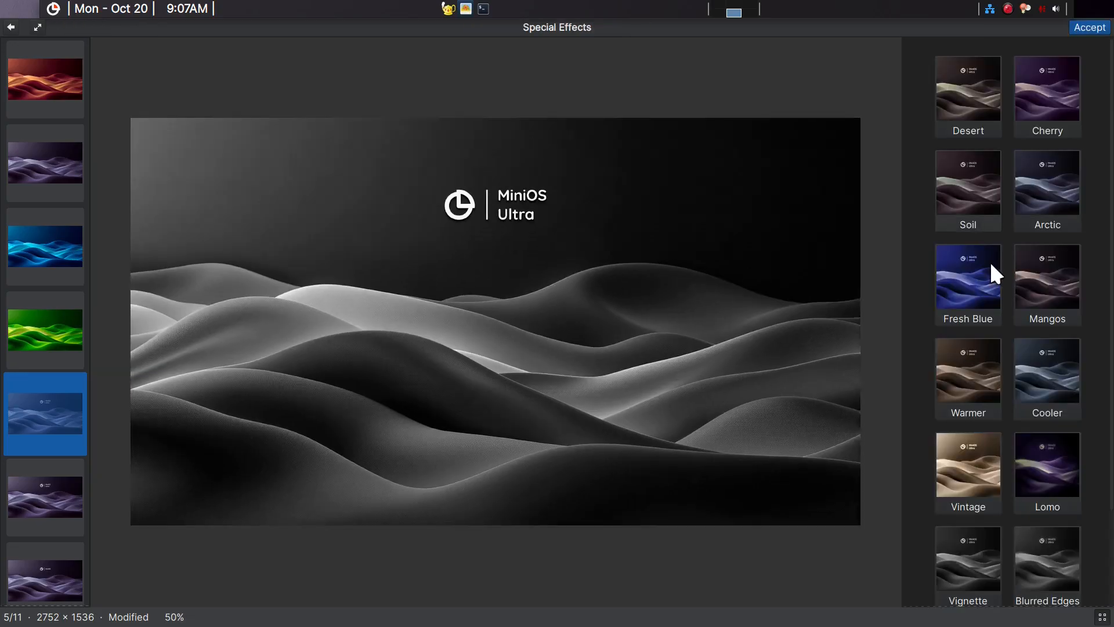
click(965, 372)
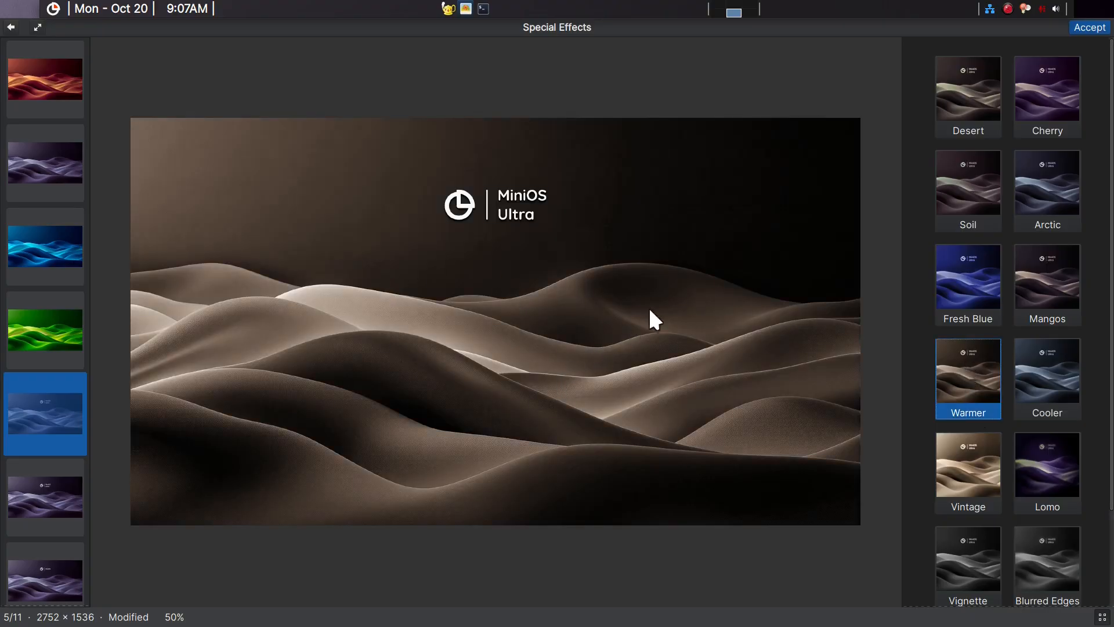
click(1083, 30)
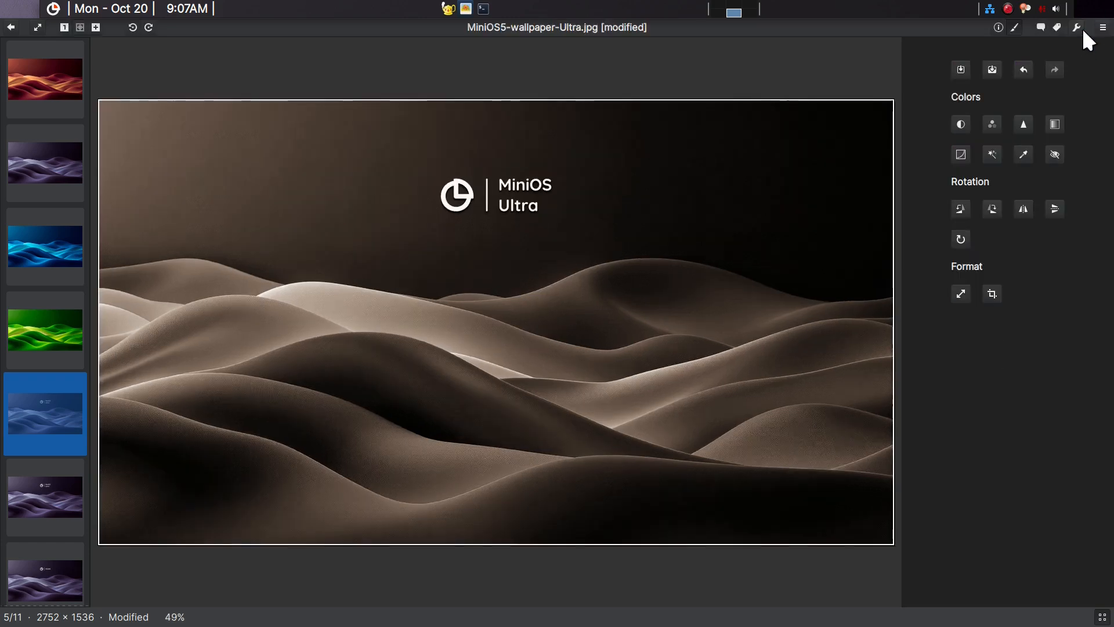
Step: Increase the wallpaper's contrast with Color Curves, lowering a shadow point and raising a highlight point on the Value channel
click(960, 154)
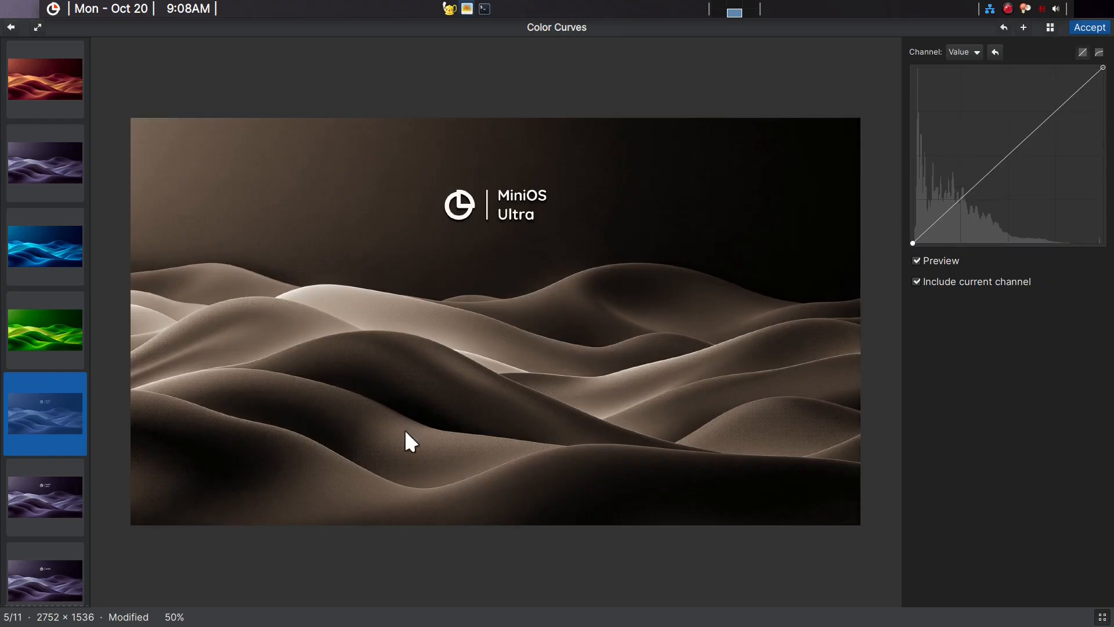
drag(977, 197, 981, 201)
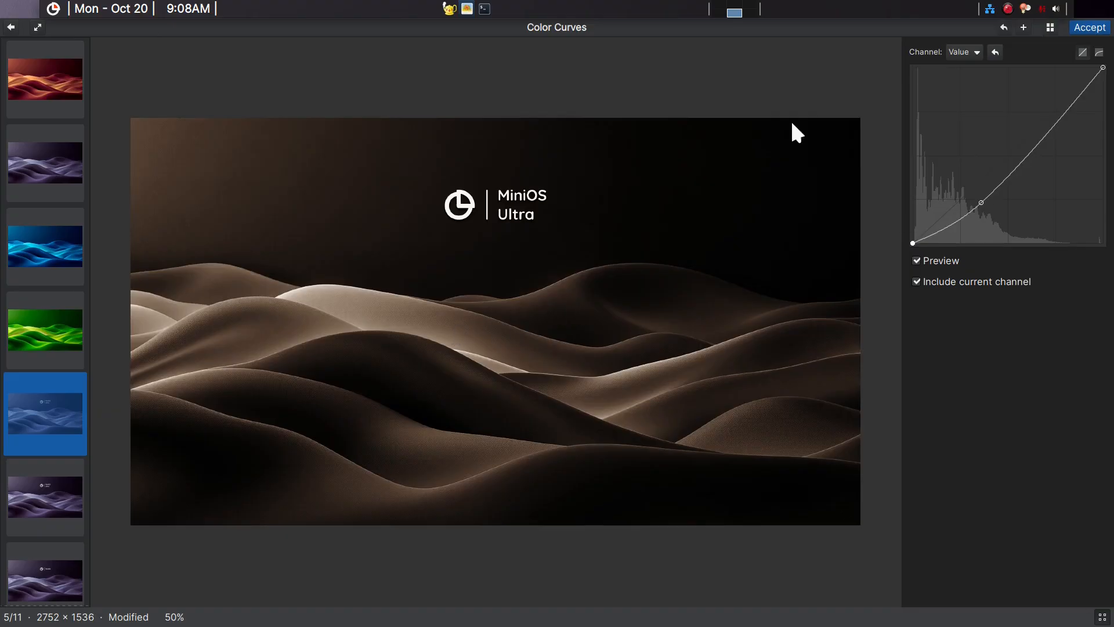
click(1068, 93)
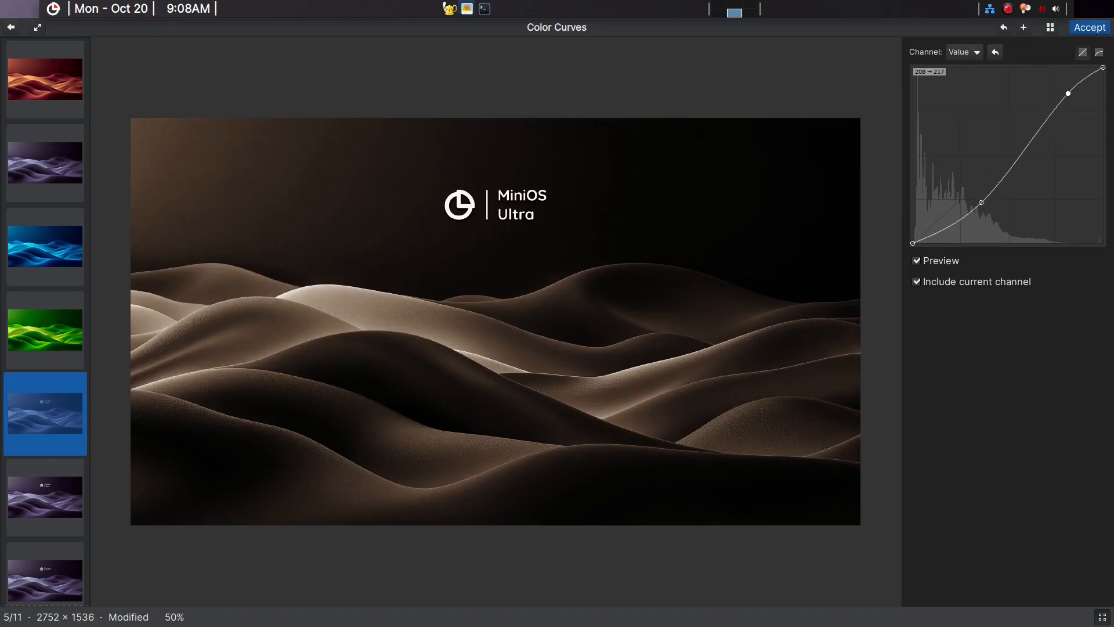
drag(1068, 93, 1068, 93)
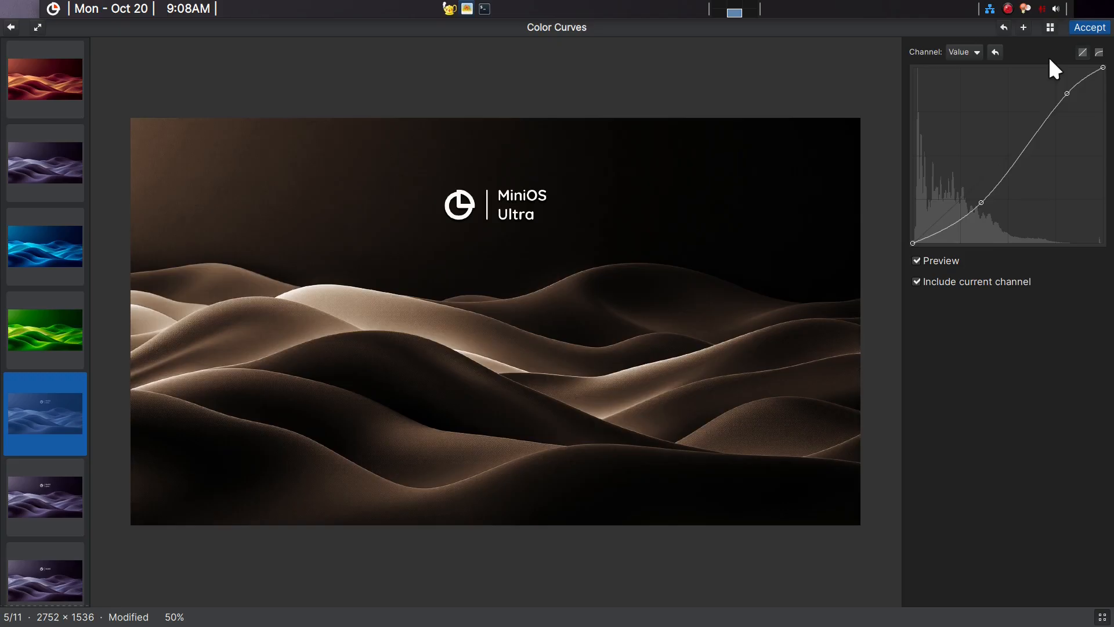
click(1088, 31)
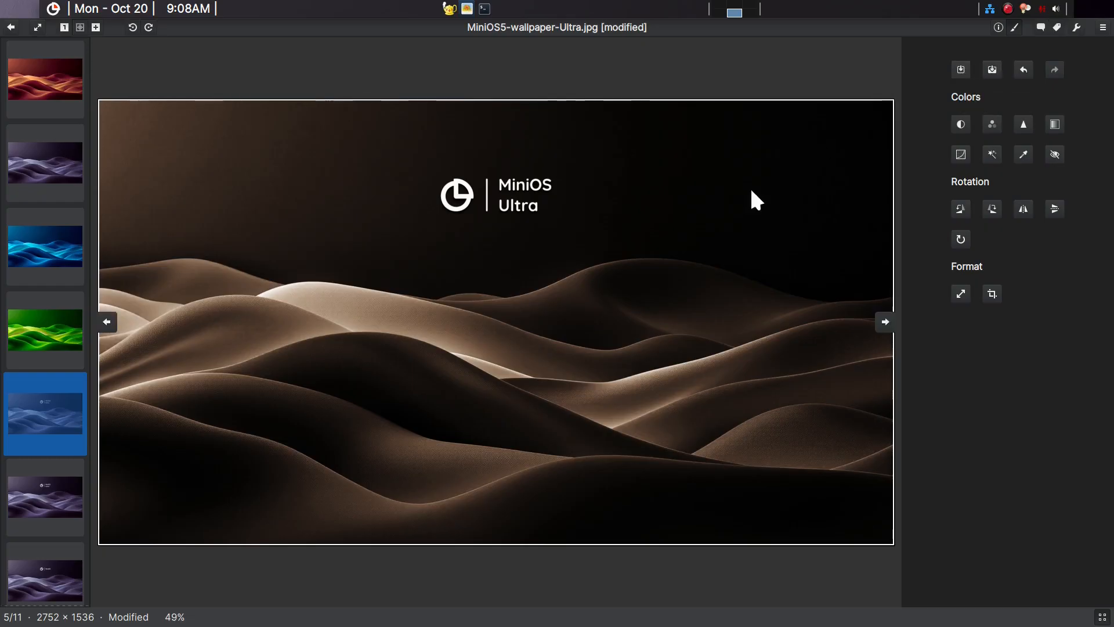
Step: Save the edited image as MiniOS5-wallpaper-UltraBW.jpg in the backgrounds folder with the default JPEG options, and quit the image viewer
click(990, 70)
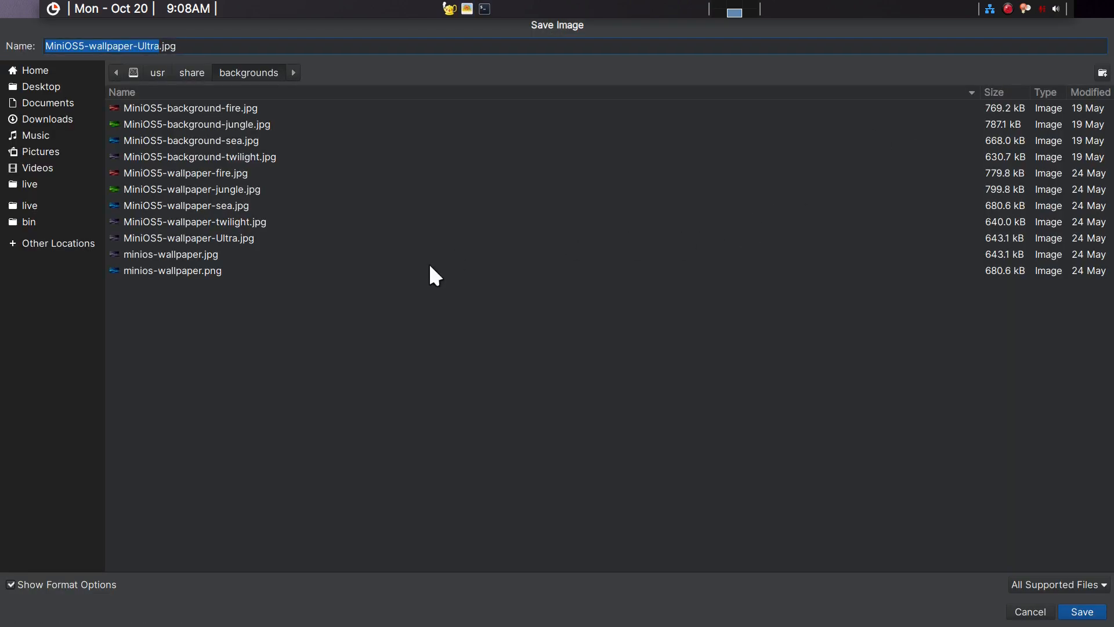
key(Right)
text(BW)
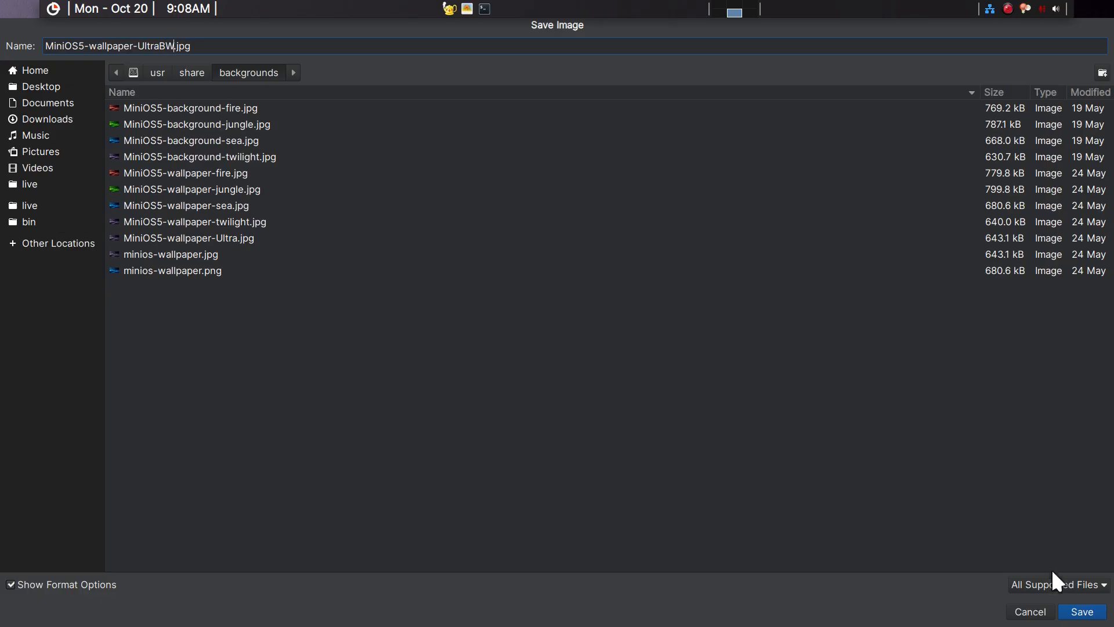
click(1083, 611)
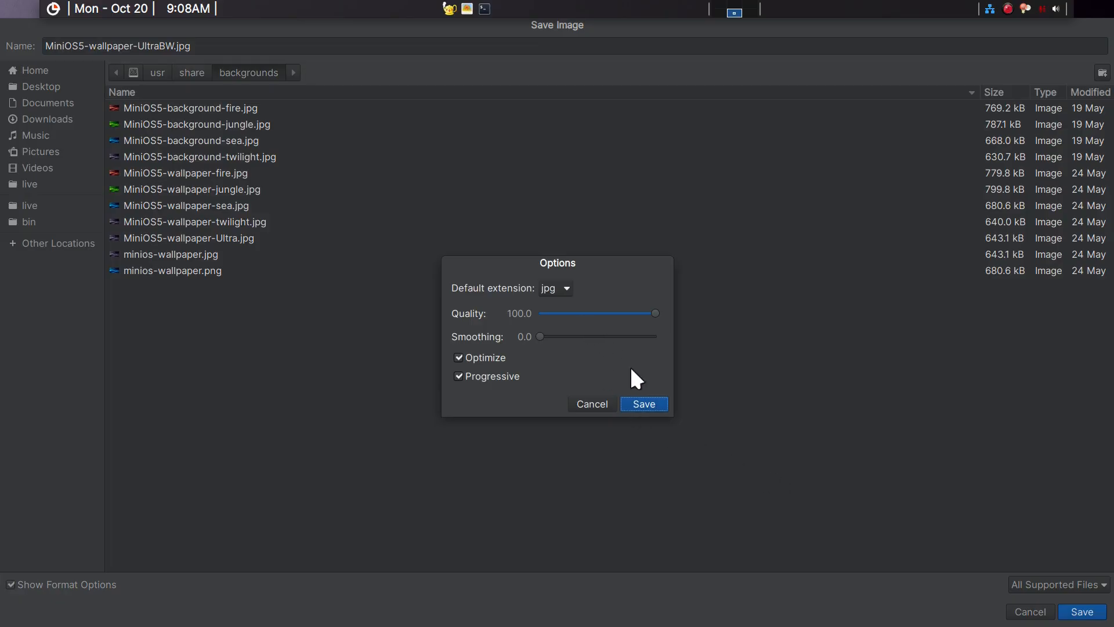
click(645, 401)
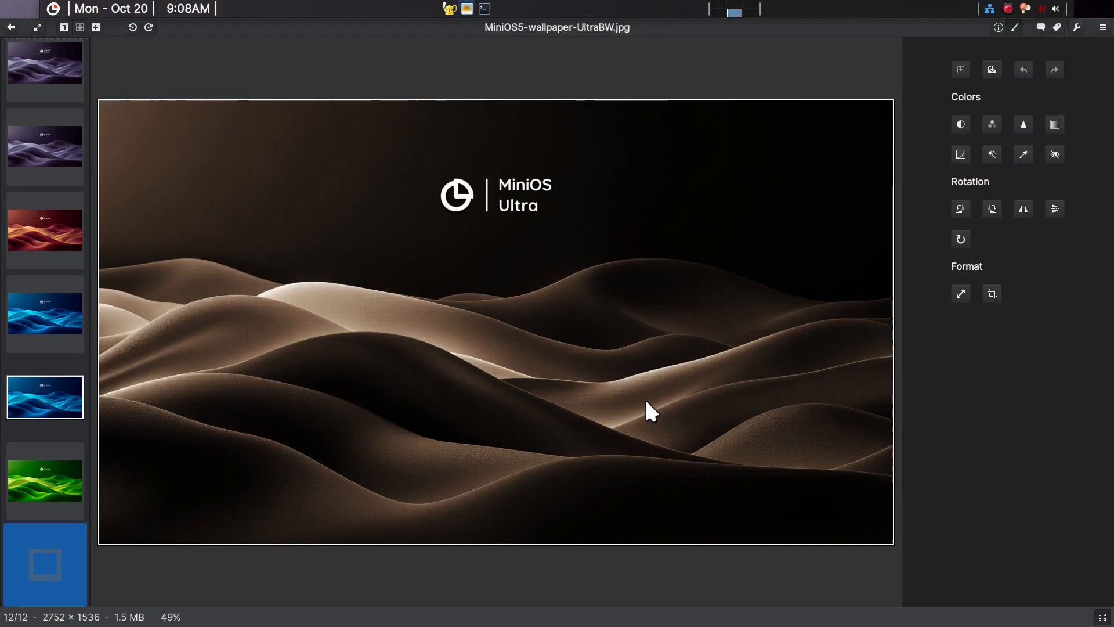
key(ctrl+q)
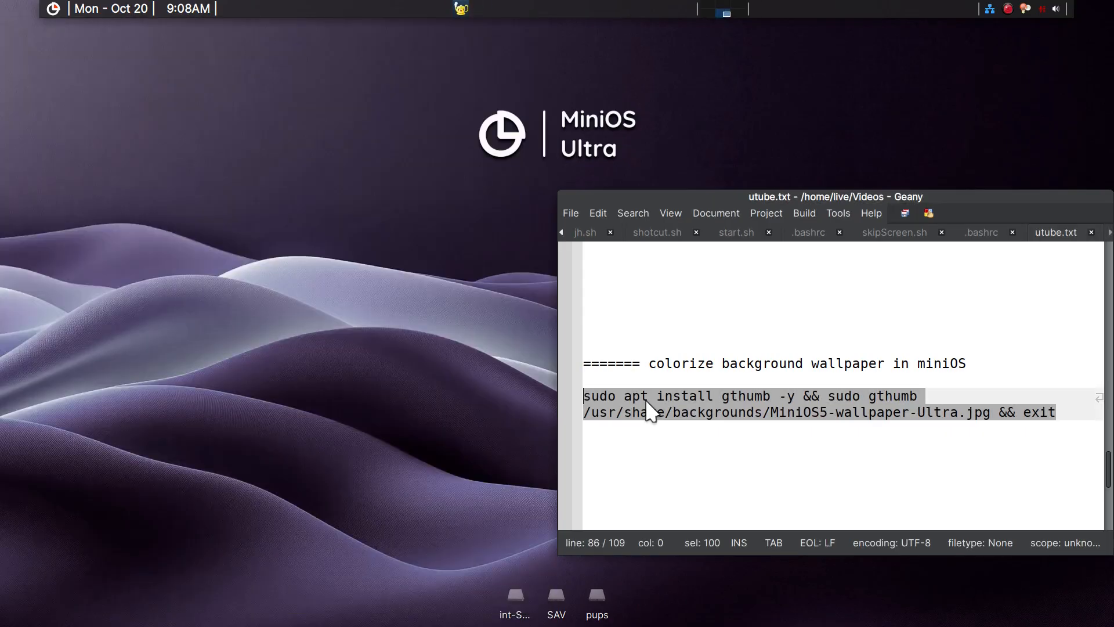
Step: Close the text editor and set MiniOS5-wallpaper-UltraBW.jpg as the desktop wallpaper in the desktop settings
key(ctrl+q)
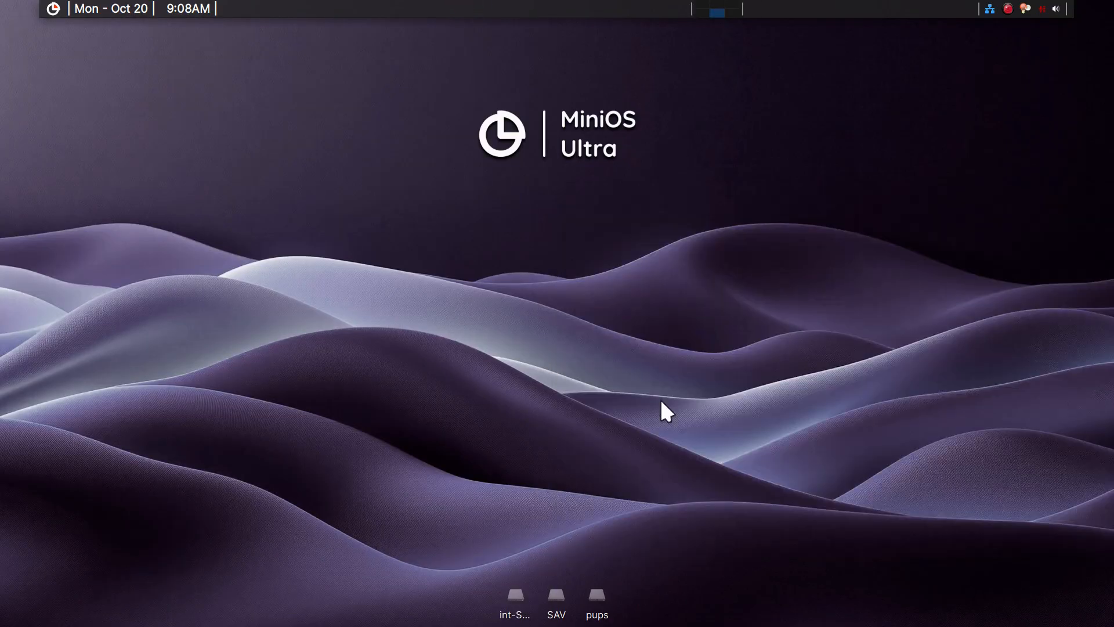
right_click(351, 274)
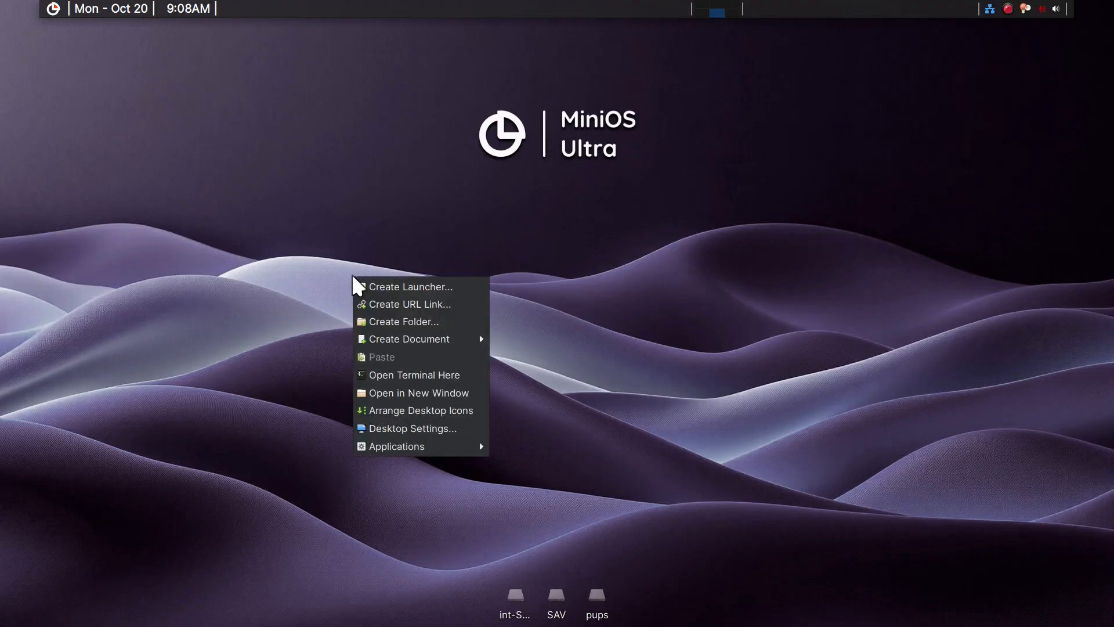
click(409, 420)
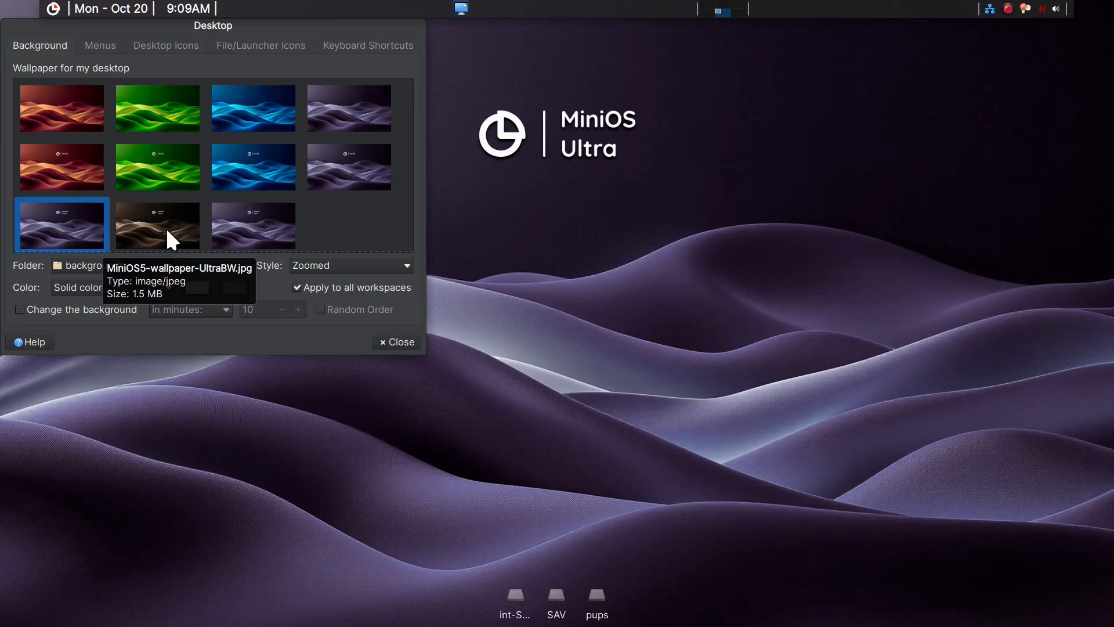
click(167, 230)
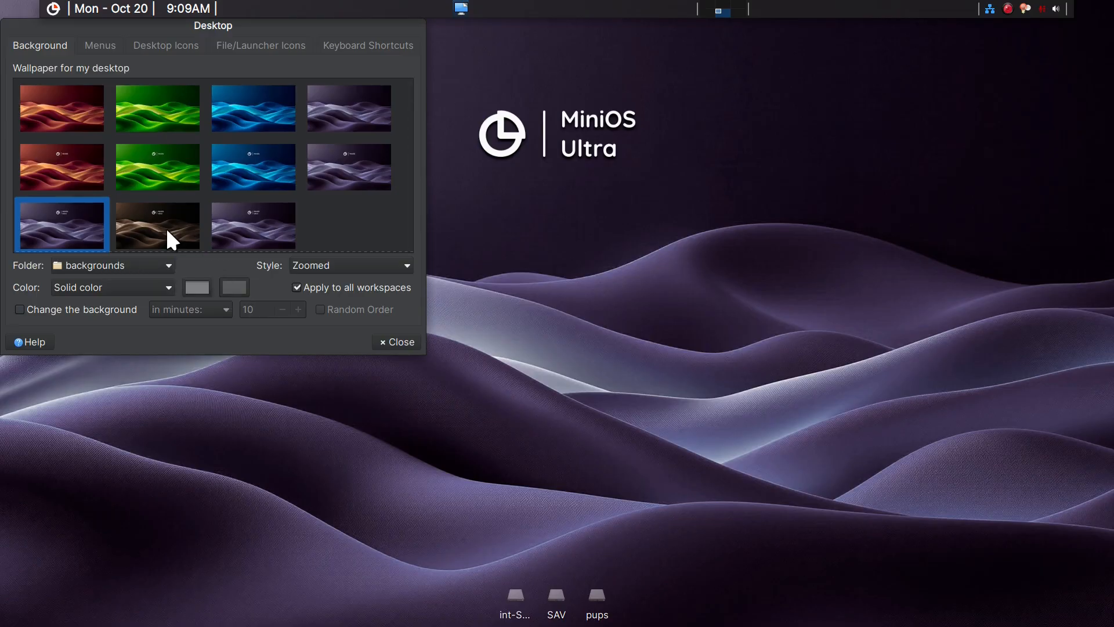
click(388, 343)
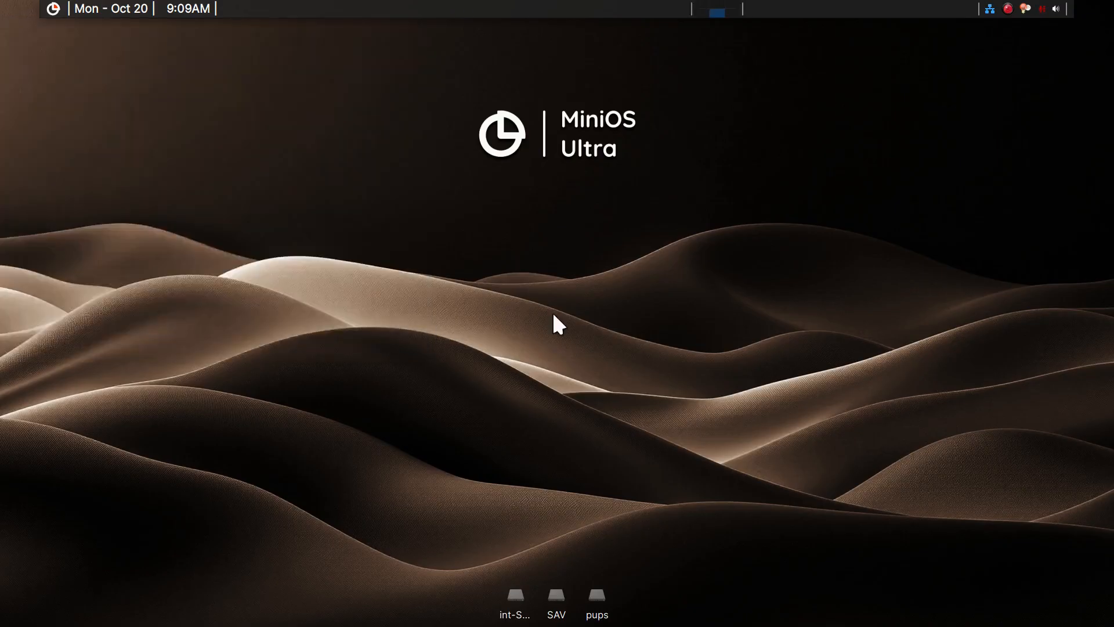